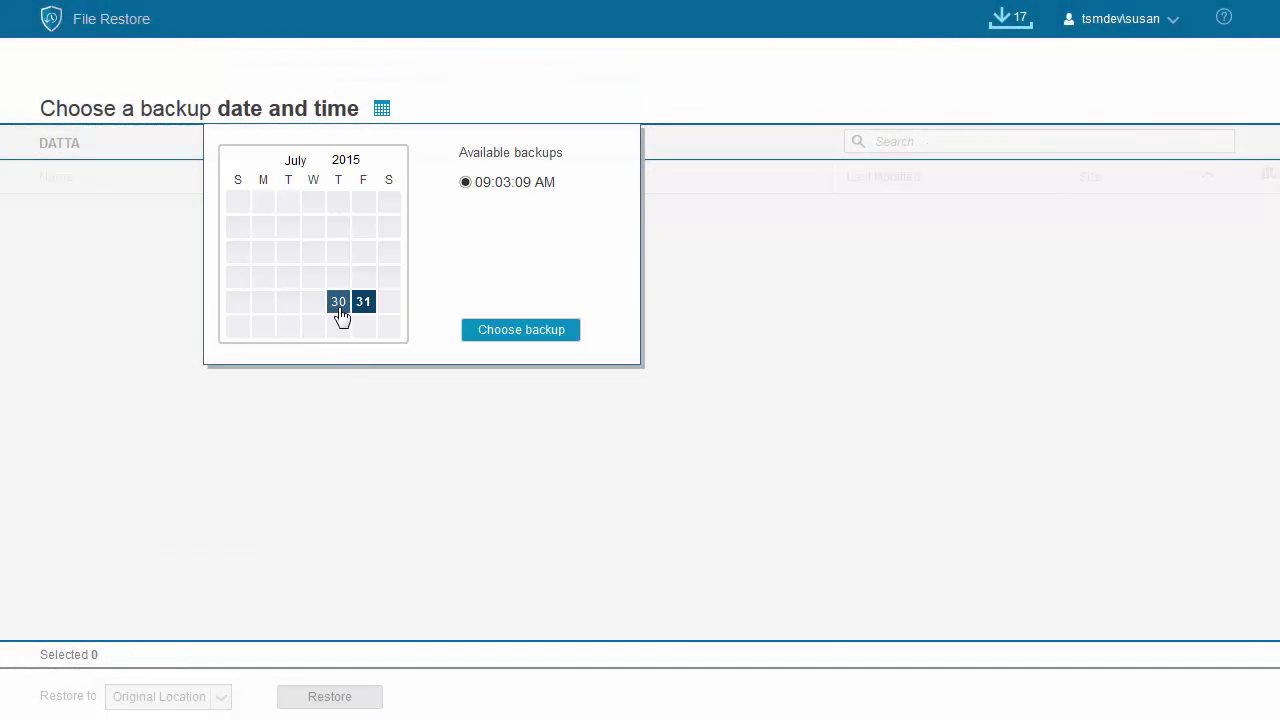
Load the July 30, 2015 05:55:58 AM backup for browsing.
left_click(340, 308)
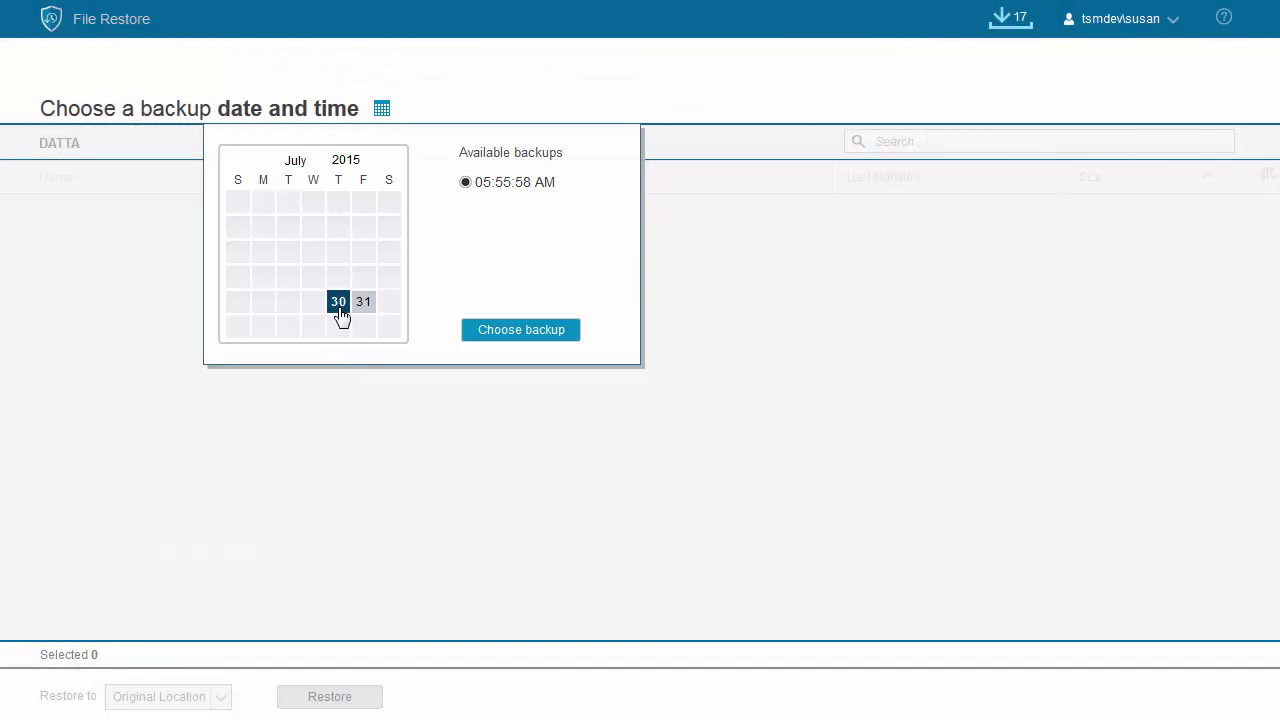
left_click(566, 338)
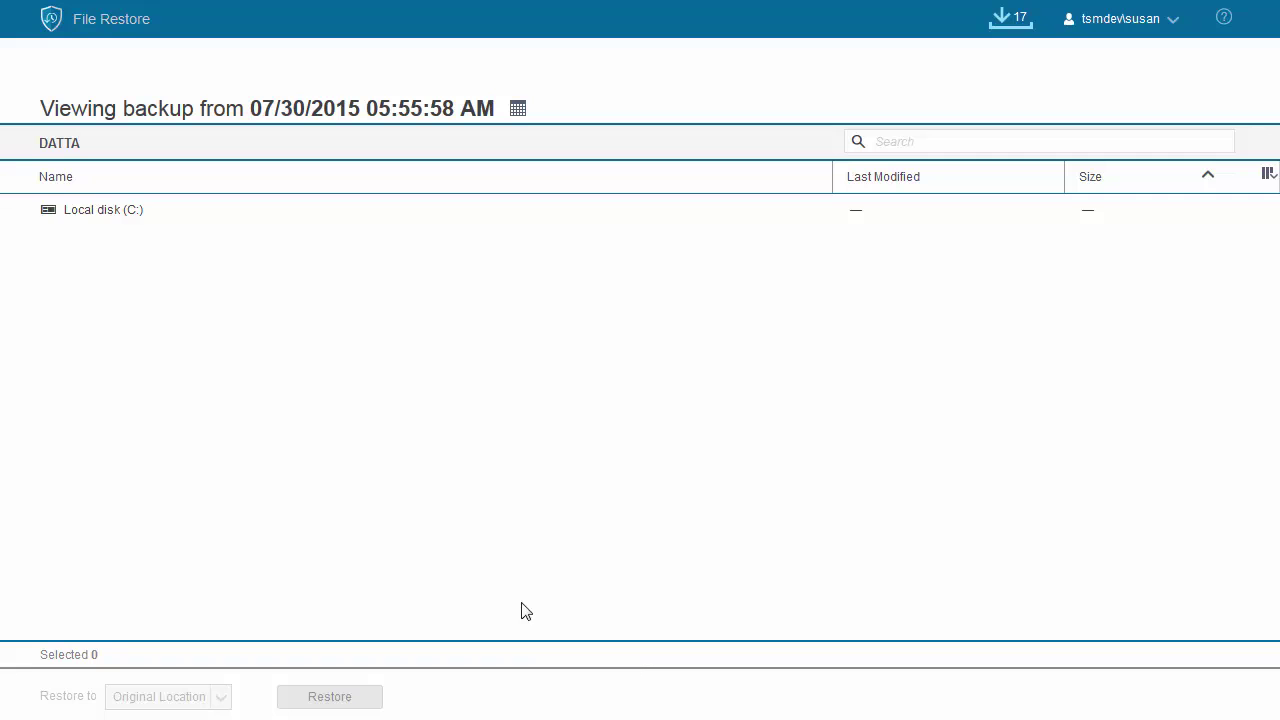
Browse the backed-up C: drive, look into PerfLogs and work, and settle in the user's folder.
left_click(114, 219)
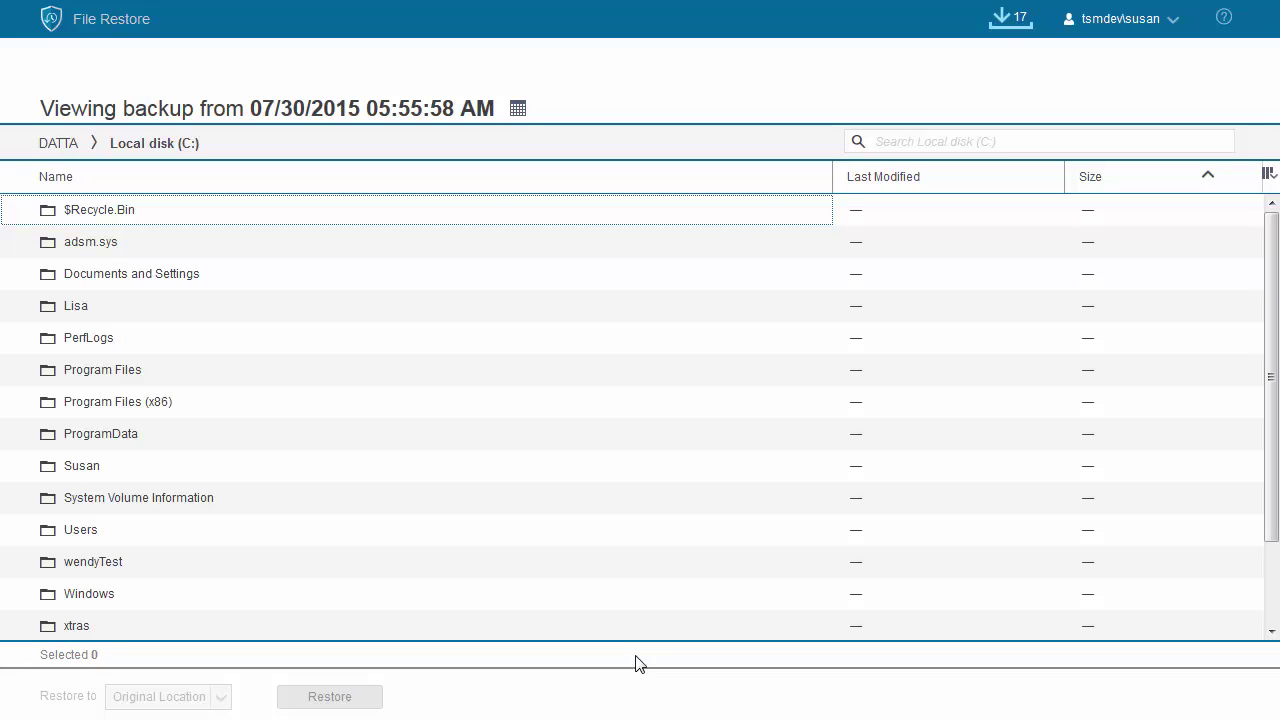
left_click(80, 340)
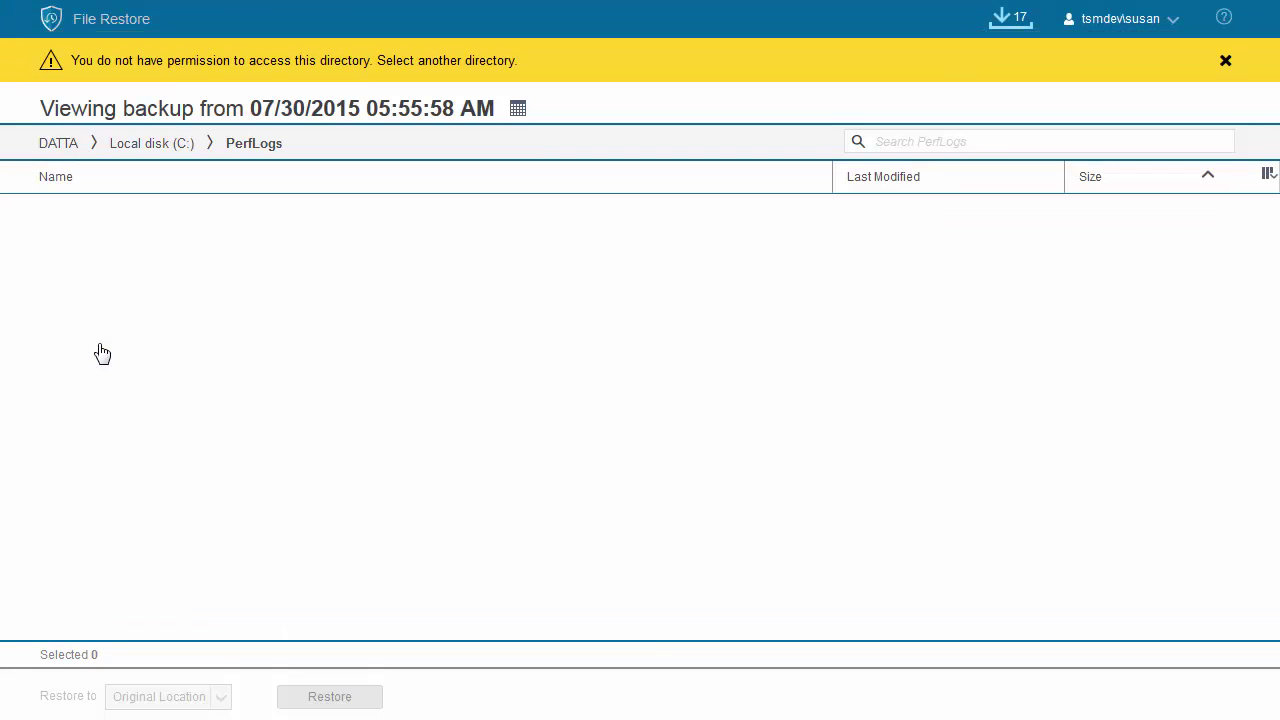
left_click(175, 150)
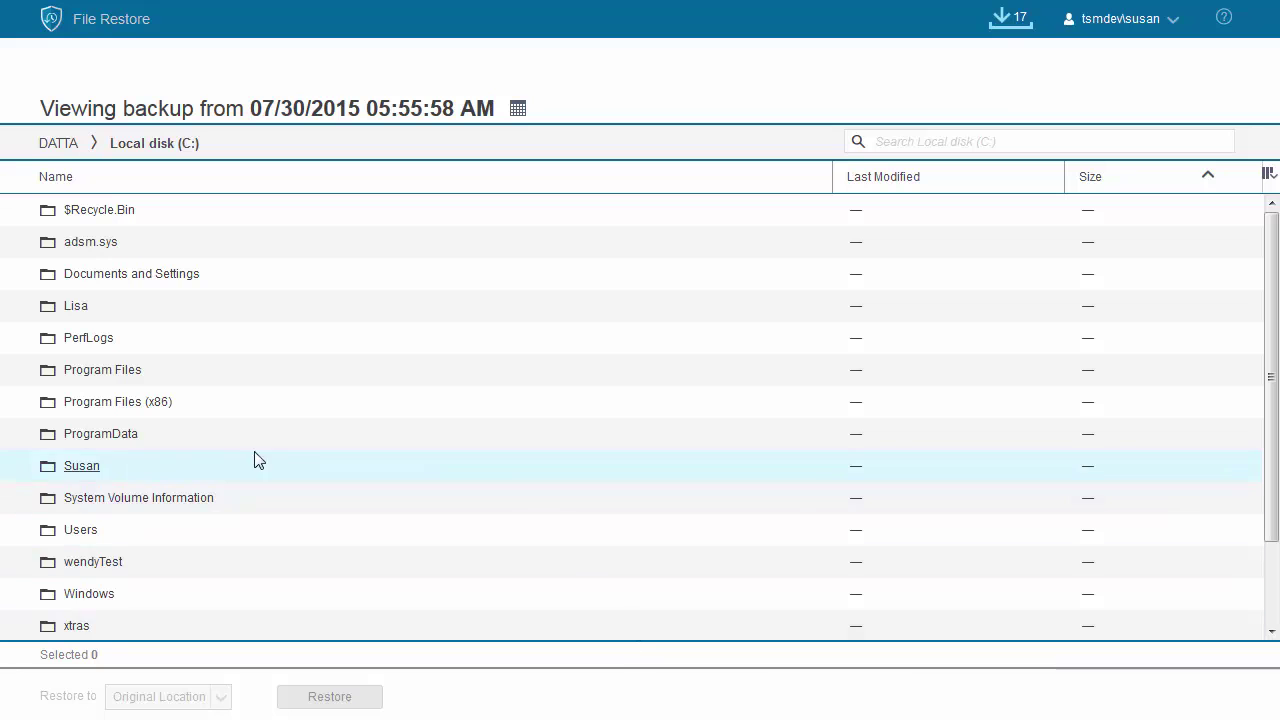
left_click(92, 468)
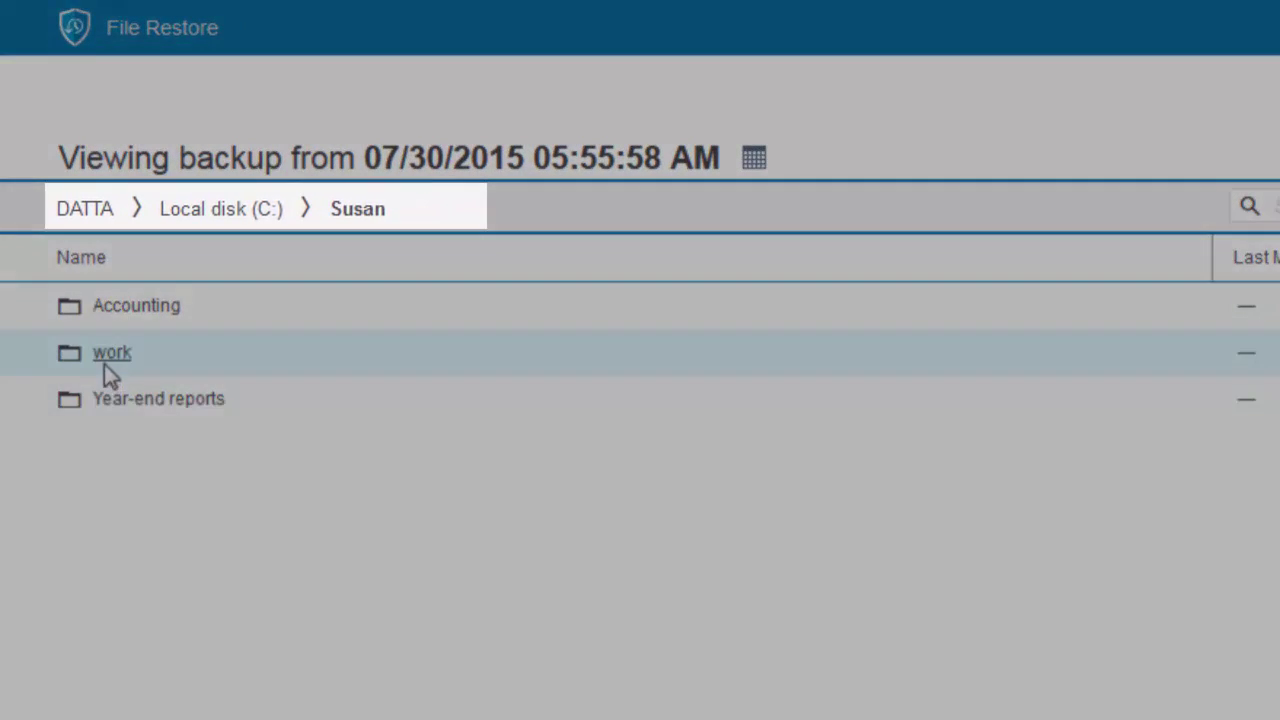
left_click(78, 262)
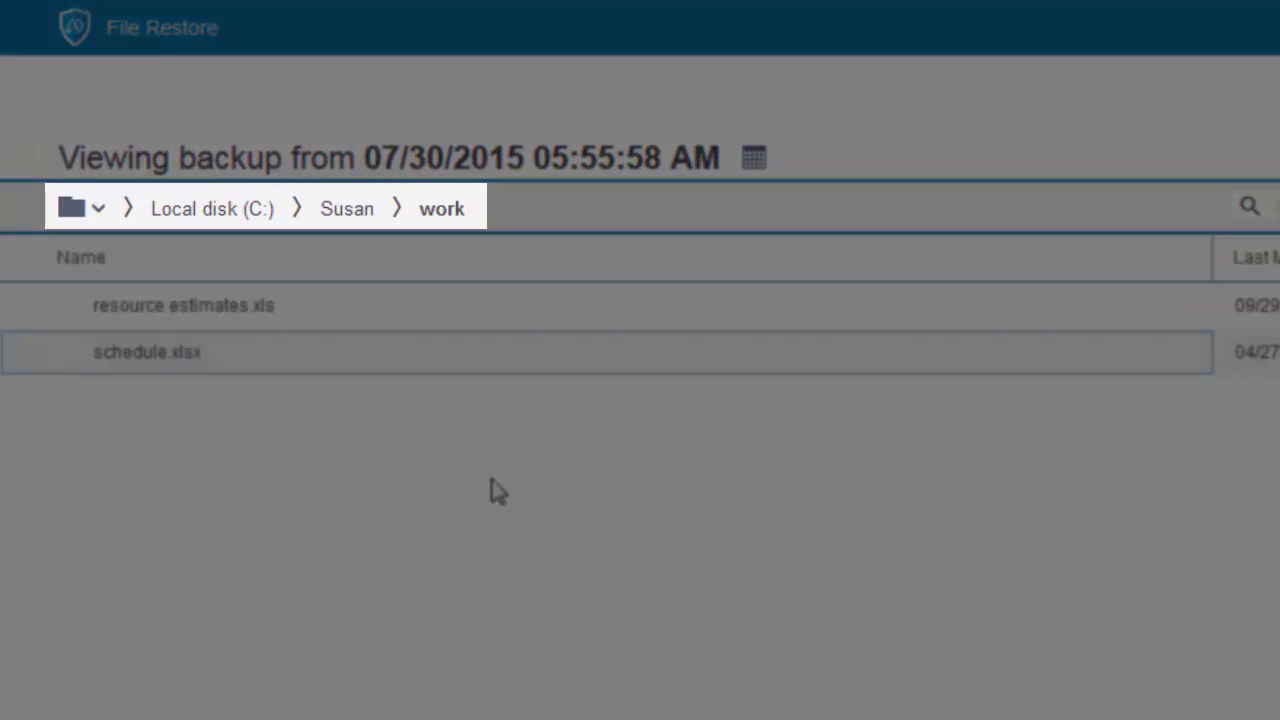
left_click(355, 212)
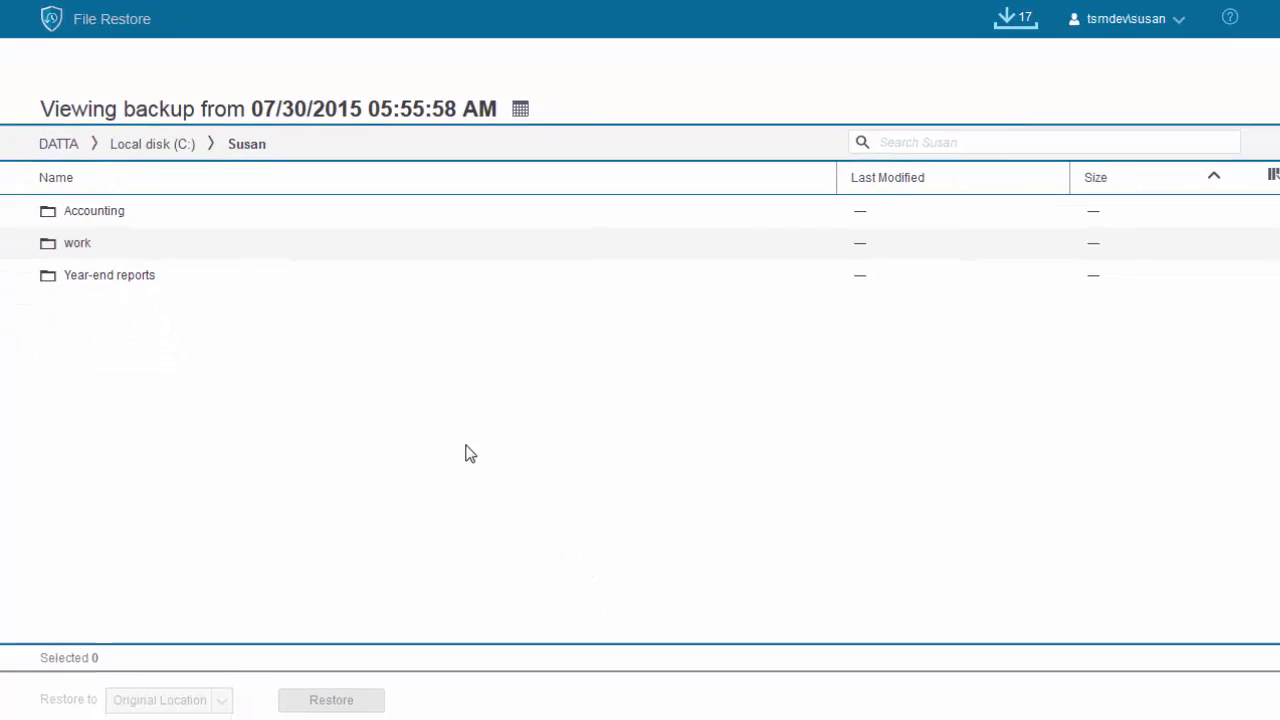
left_click(90, 210)
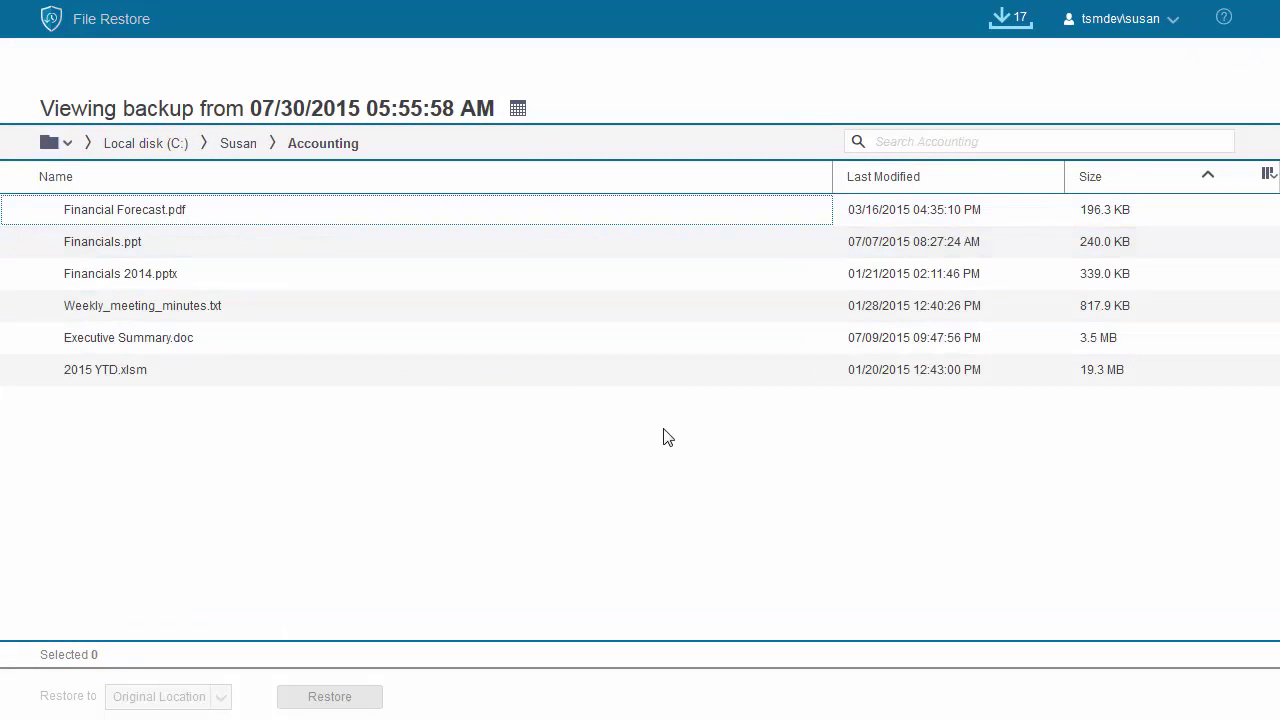
left_click(677, 177)
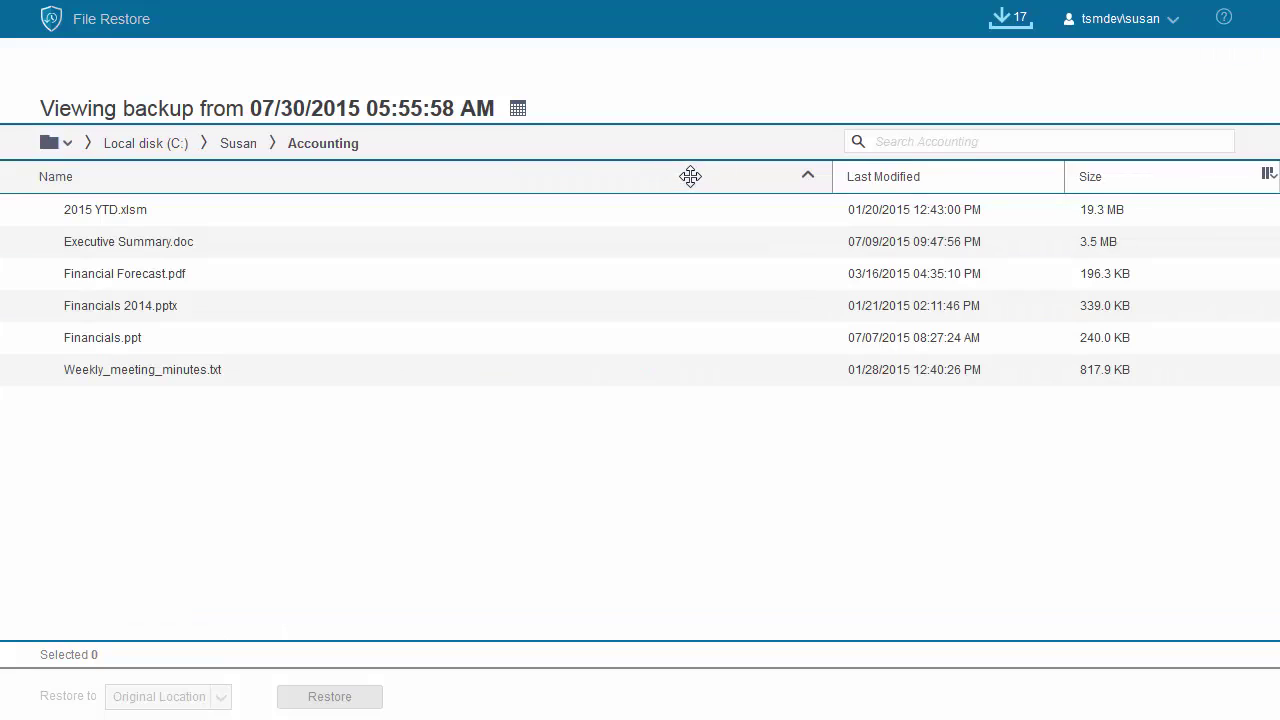
left_click(1013, 177)
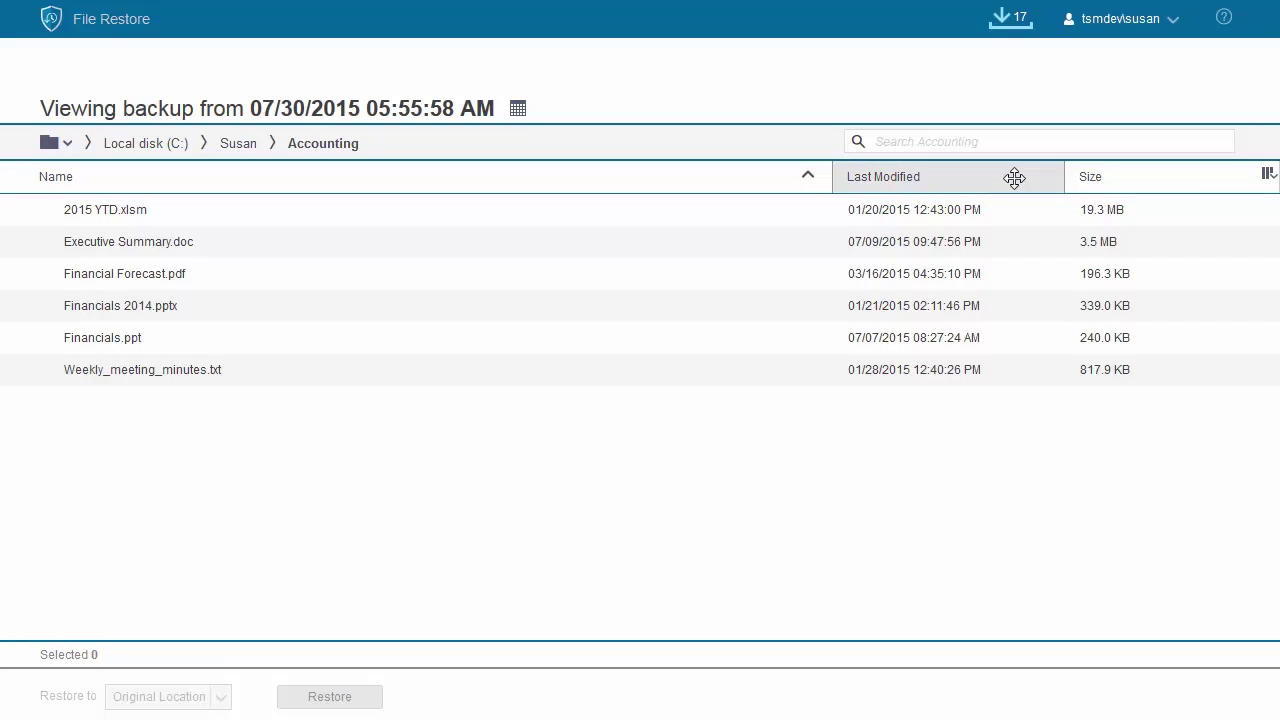
left_click(1184, 176)
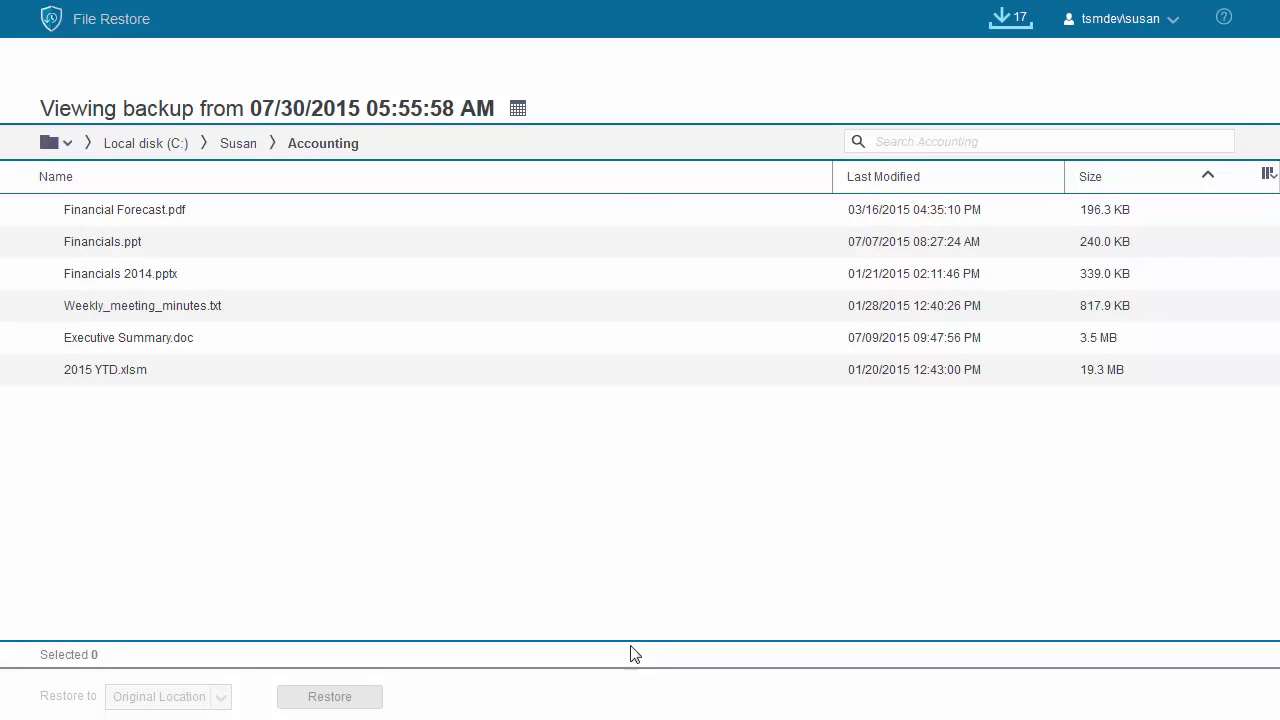
left_click(238, 145)
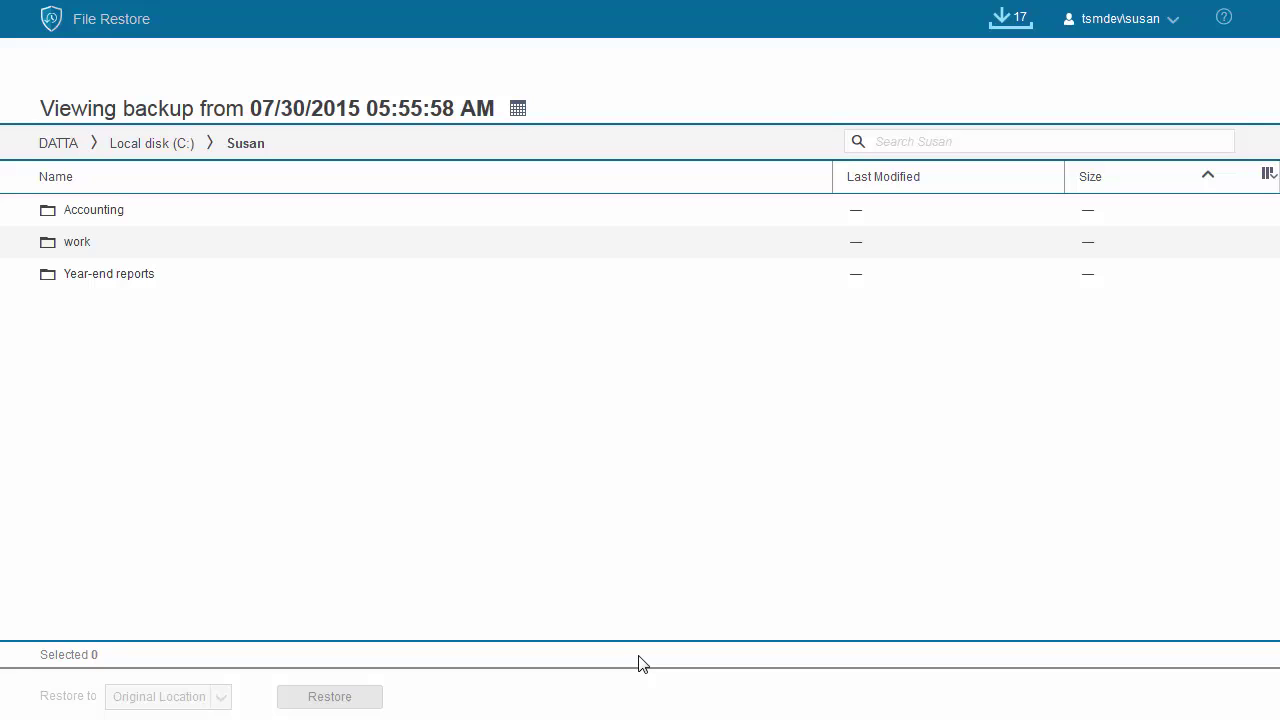
Switch to the July 31, 2015 09:03:09 AM backup without leaving the user's folder.
left_click(518, 109)
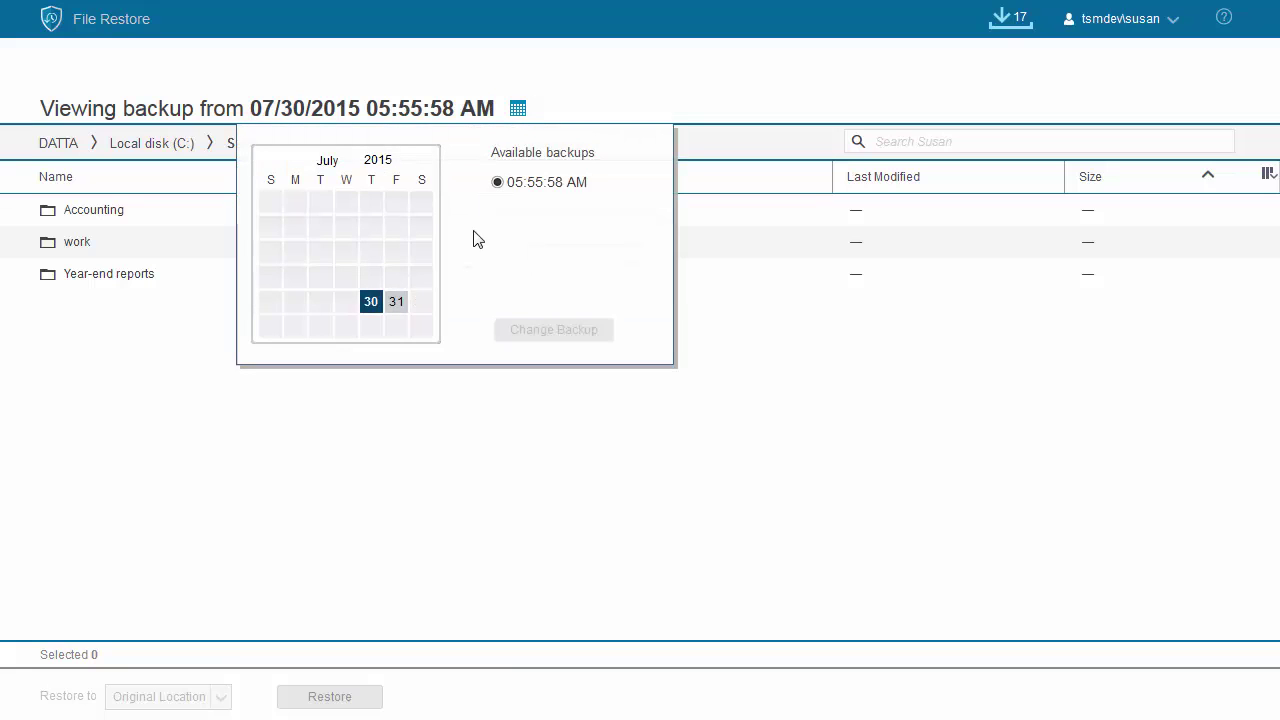
left_click(396, 304)
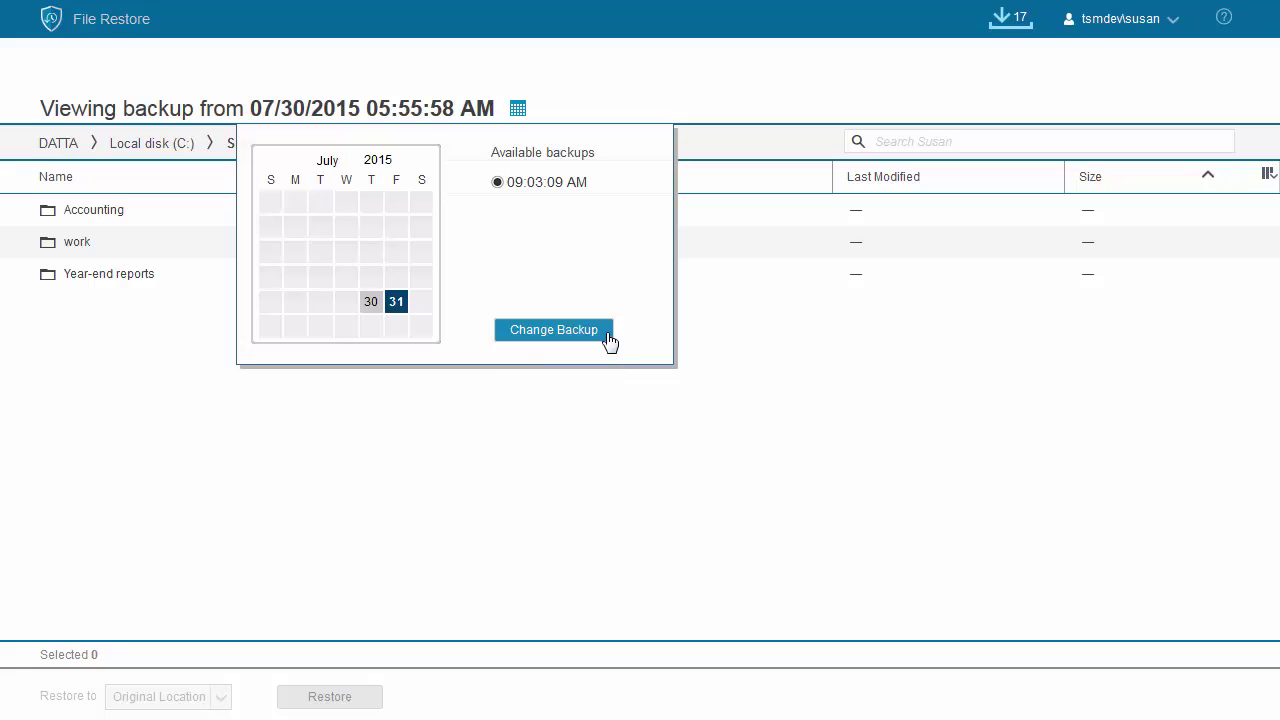
left_click(553, 330)
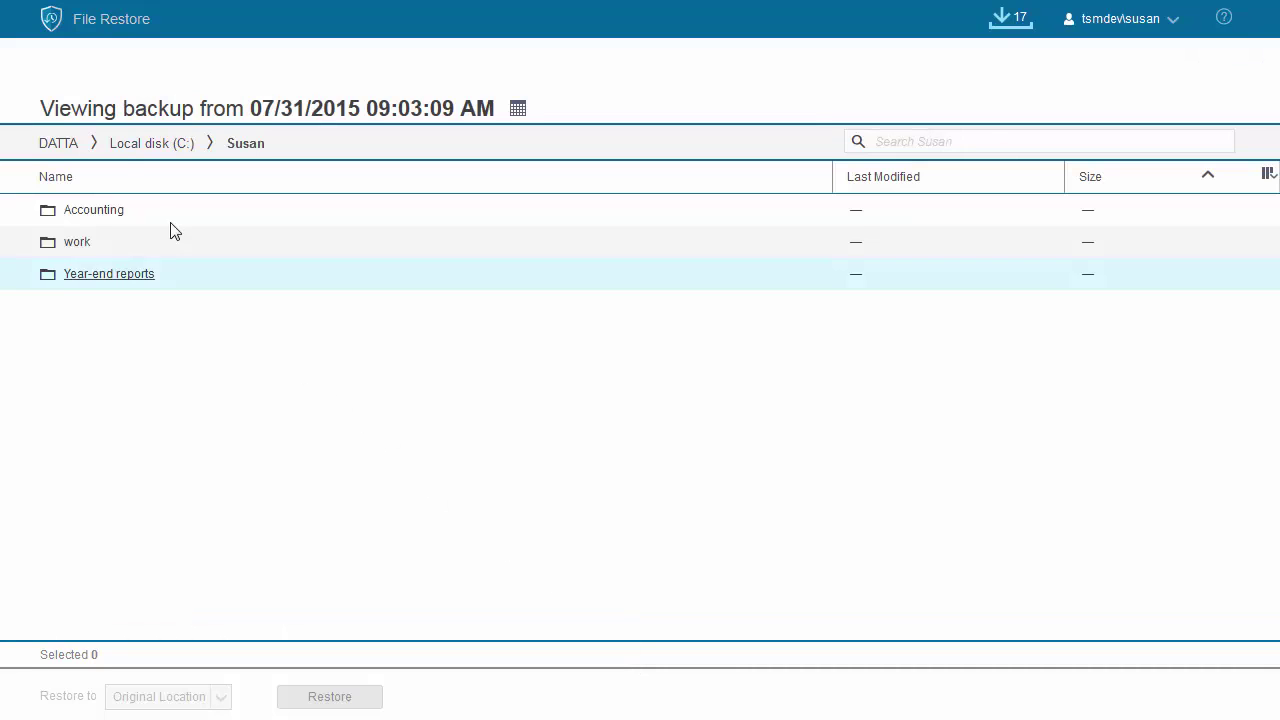
Reopen the personal folder on drive C: and search it for 'finan'.
left_click(152, 145)
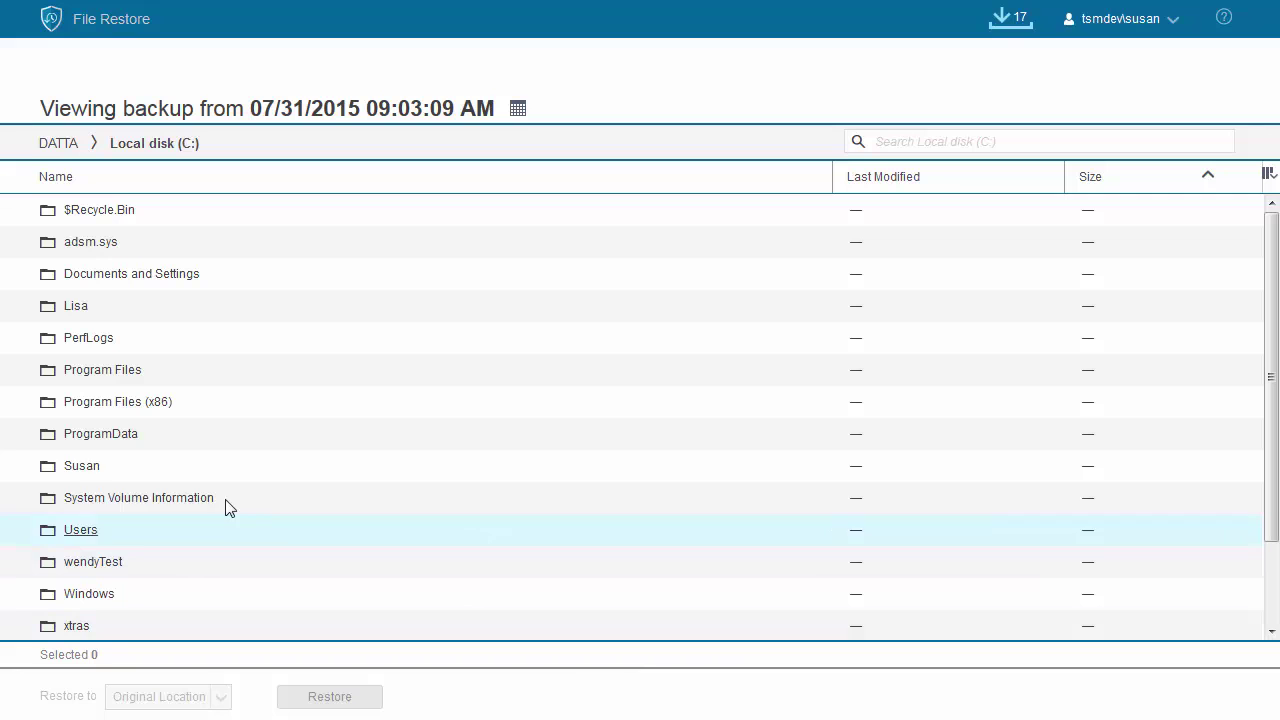
left_click(84, 469)
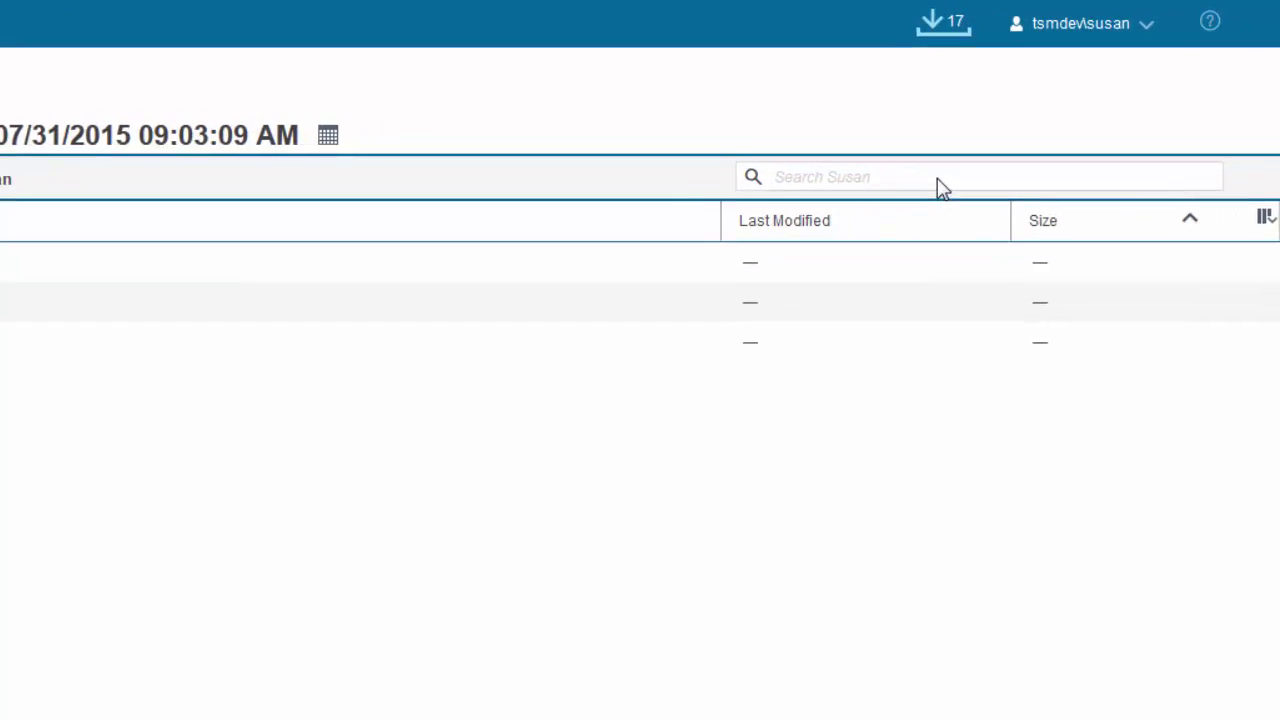
left_click(939, 186)
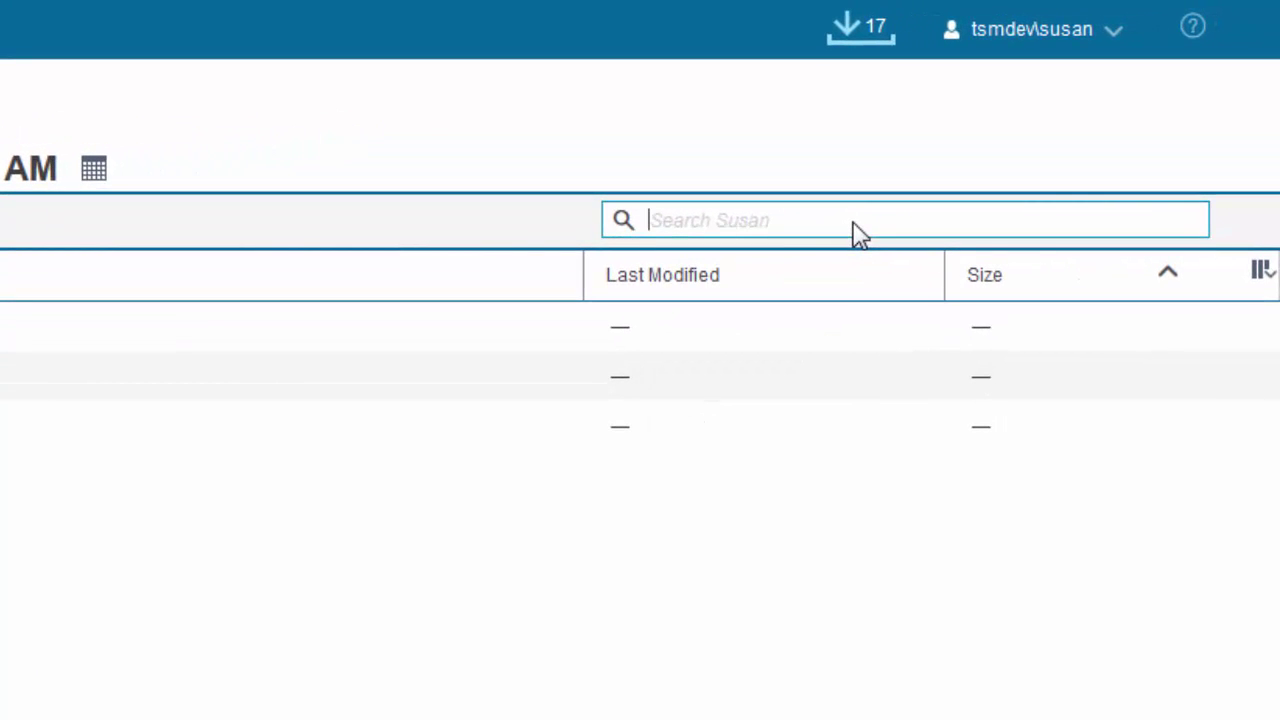
type("finan")
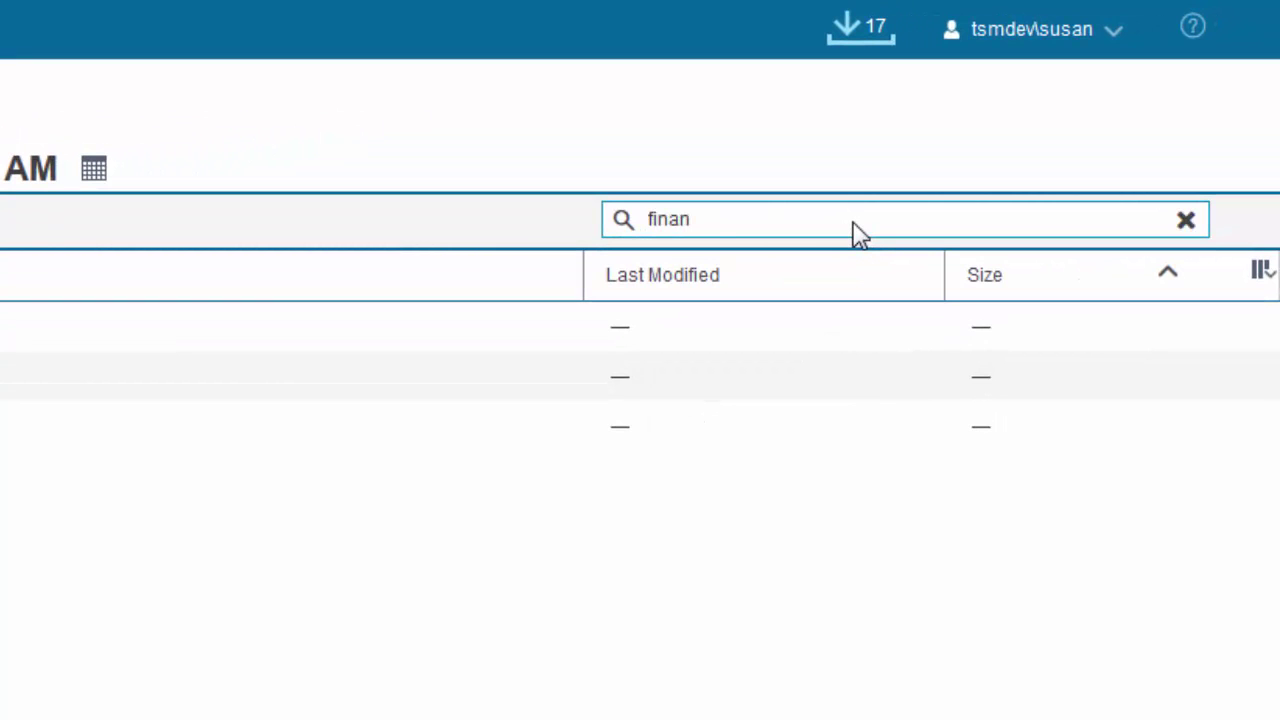
key("Return")
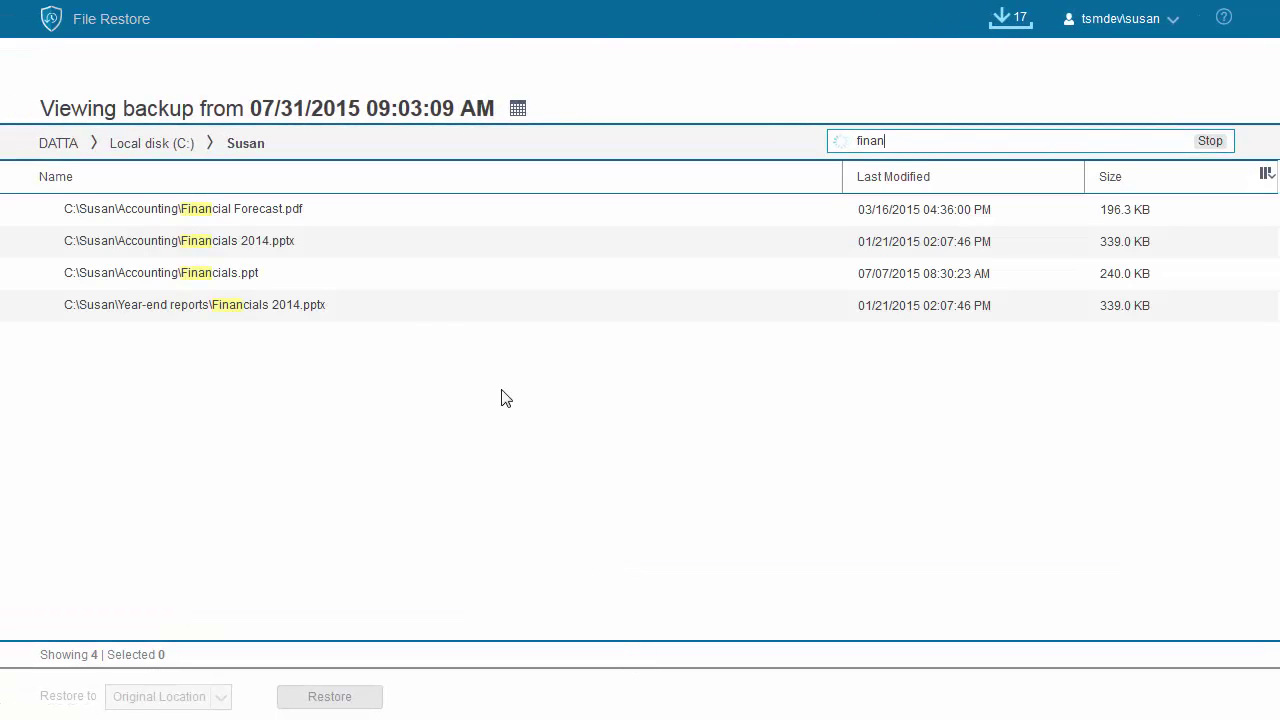
Select Financials.ppt, set the restore target to Alternate Location, and start the restore.
left_click(415, 272)
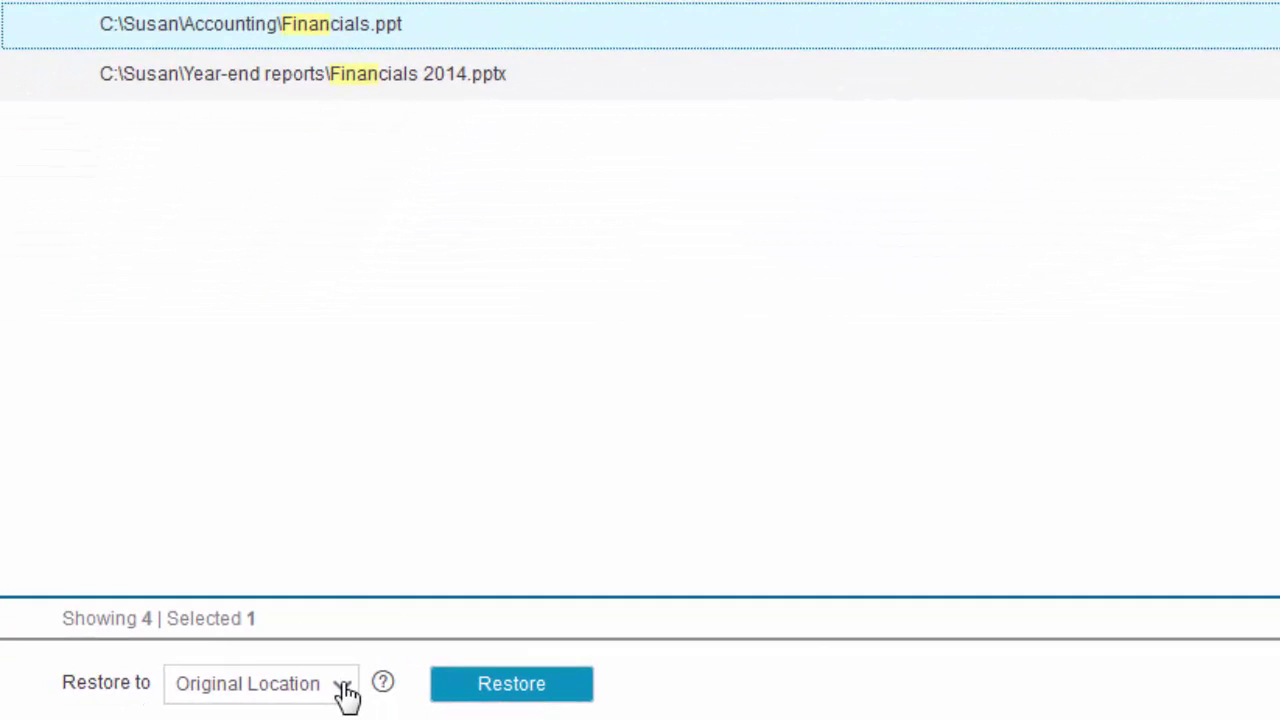
left_click(343, 690)
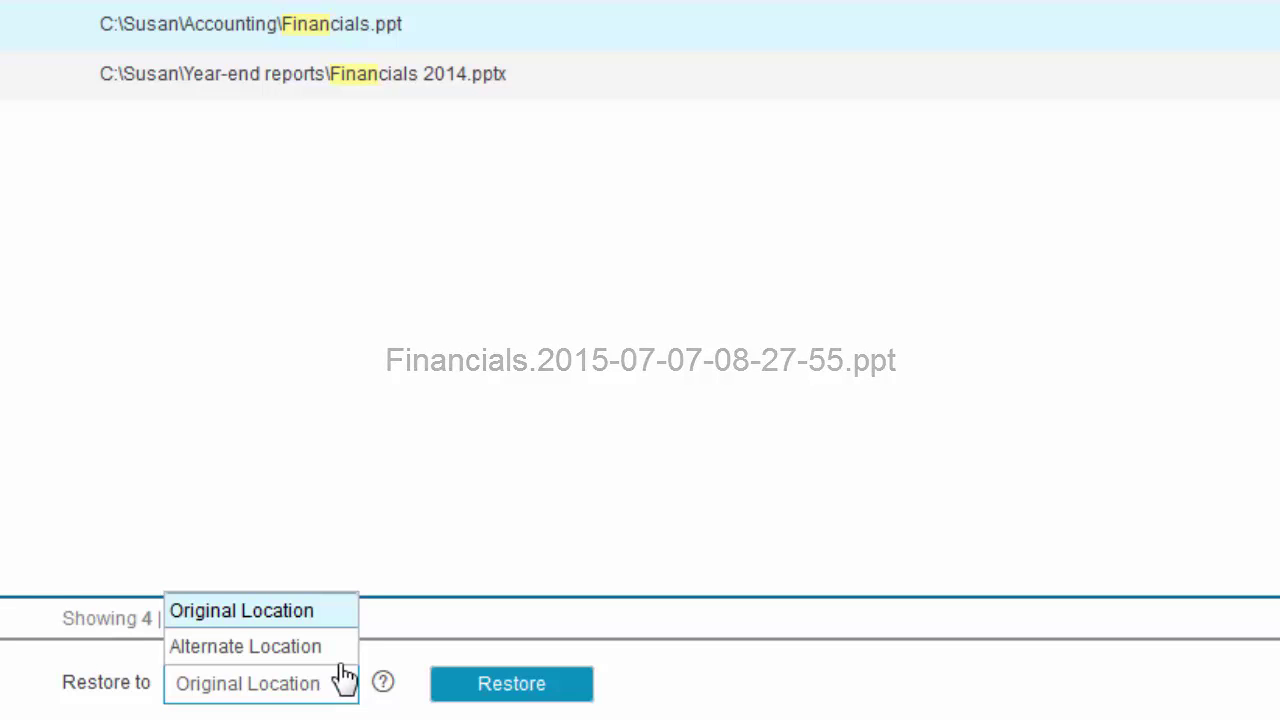
left_click(331, 619)
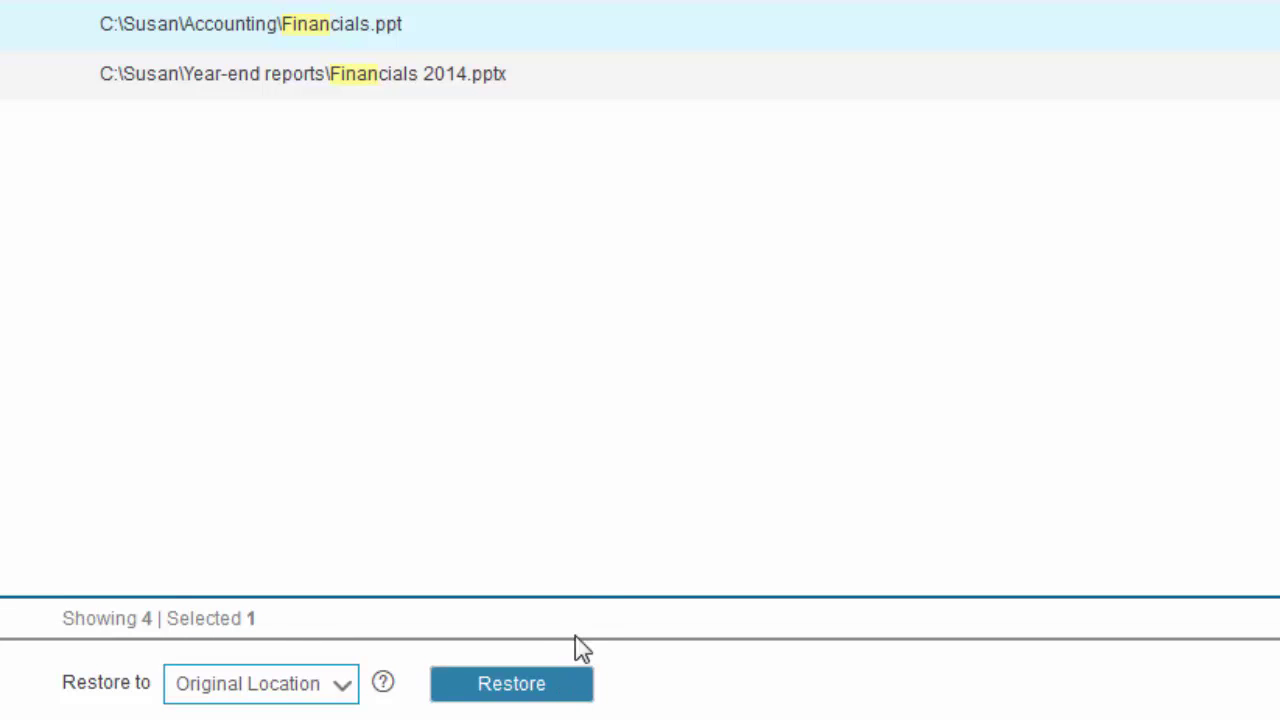
left_click(384, 684)
left_click(349, 690)
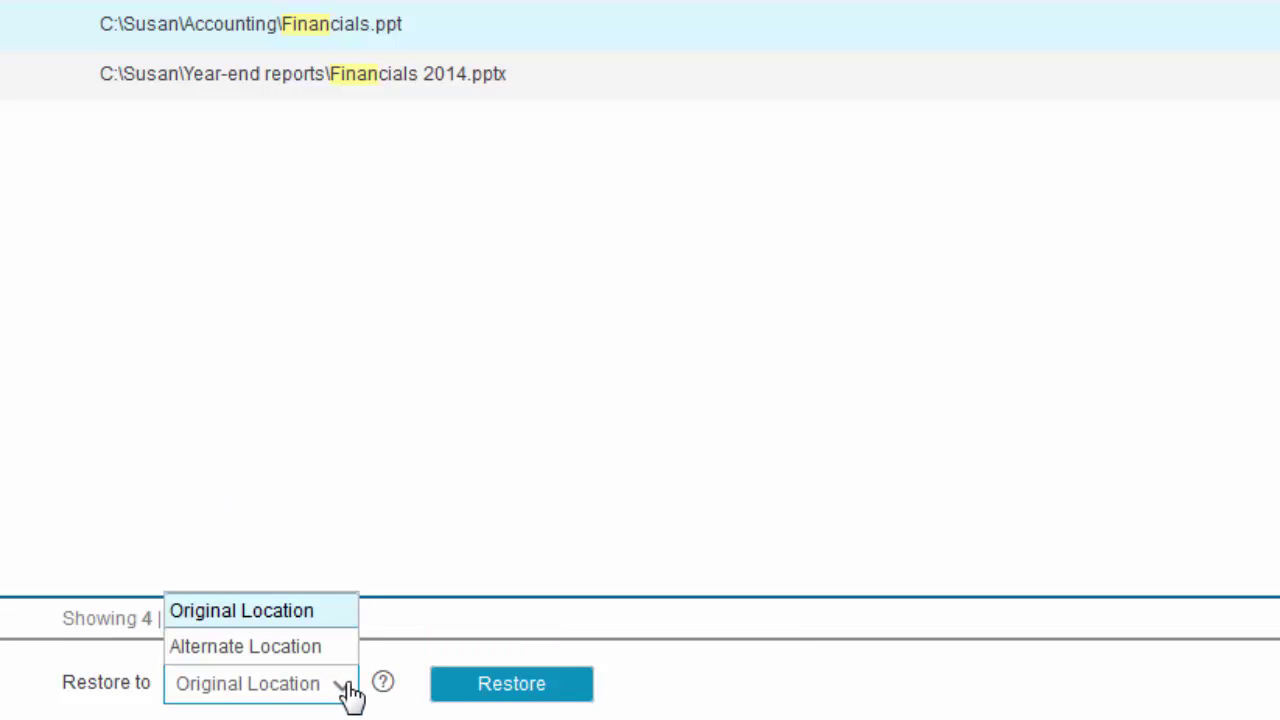
left_click(345, 648)
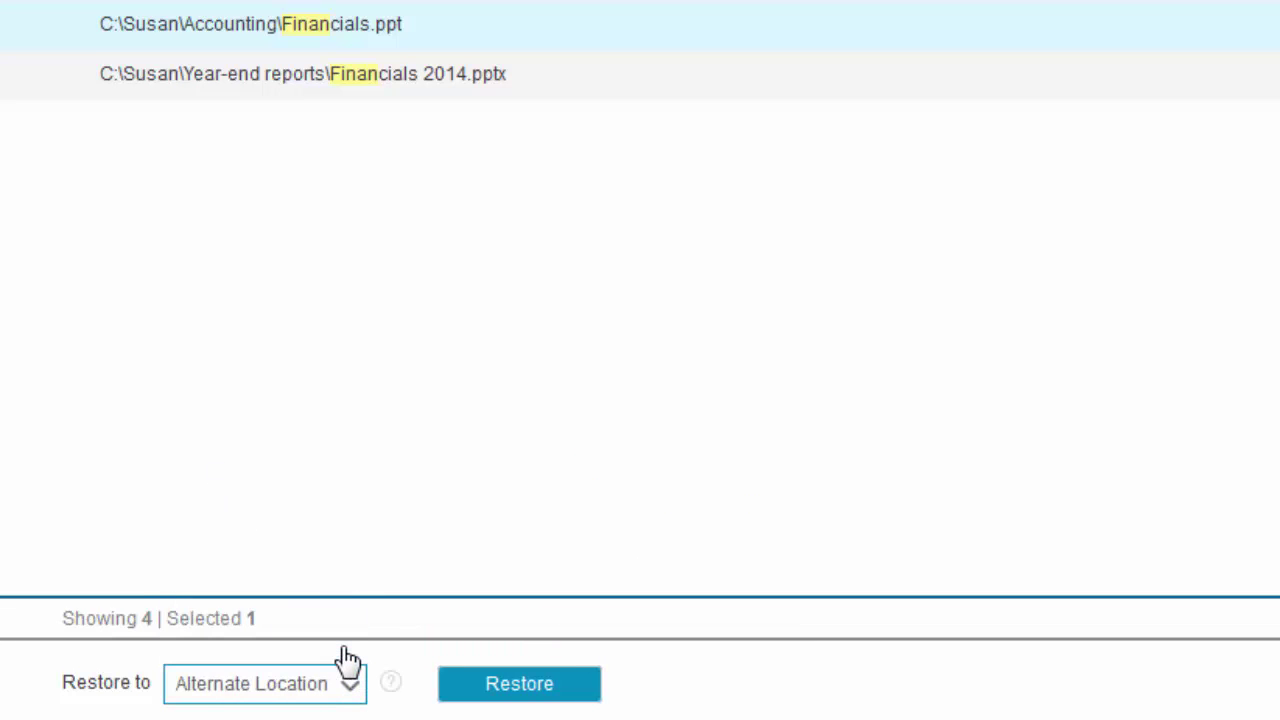
left_click(579, 690)
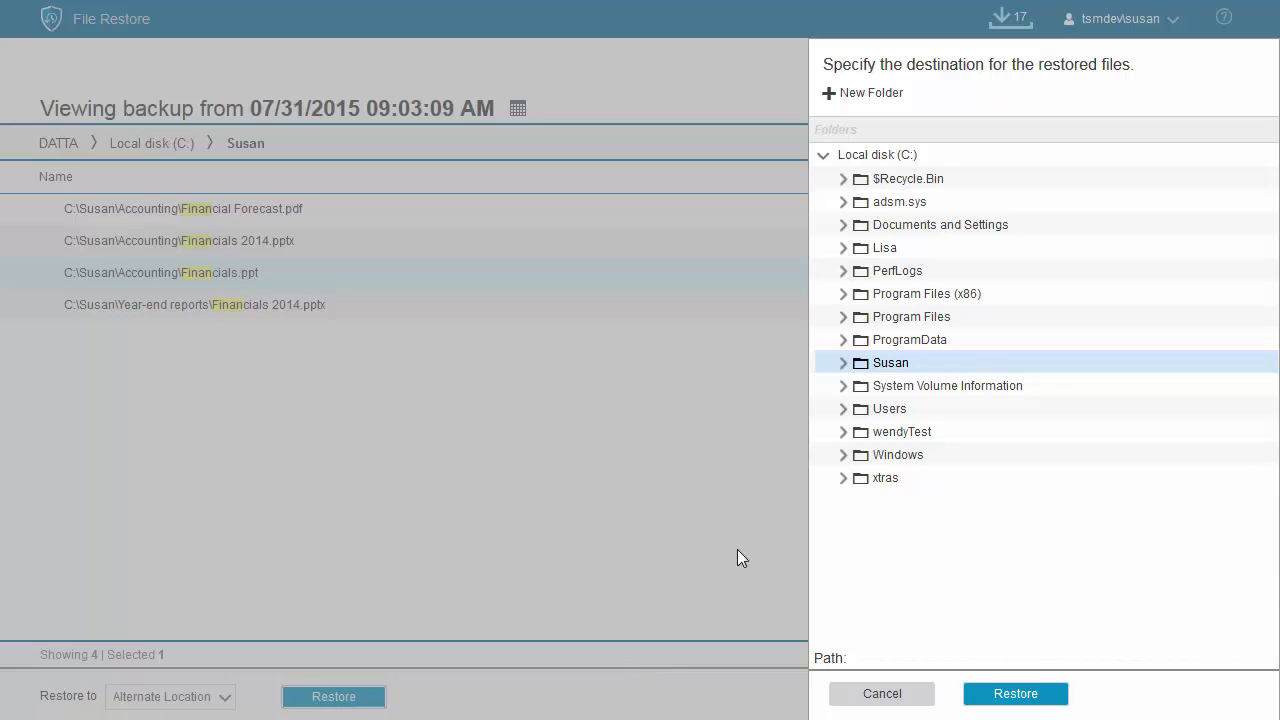
Create a new 'Yesterday' folder inside Accounting as the restore destination.
left_click(844, 364)
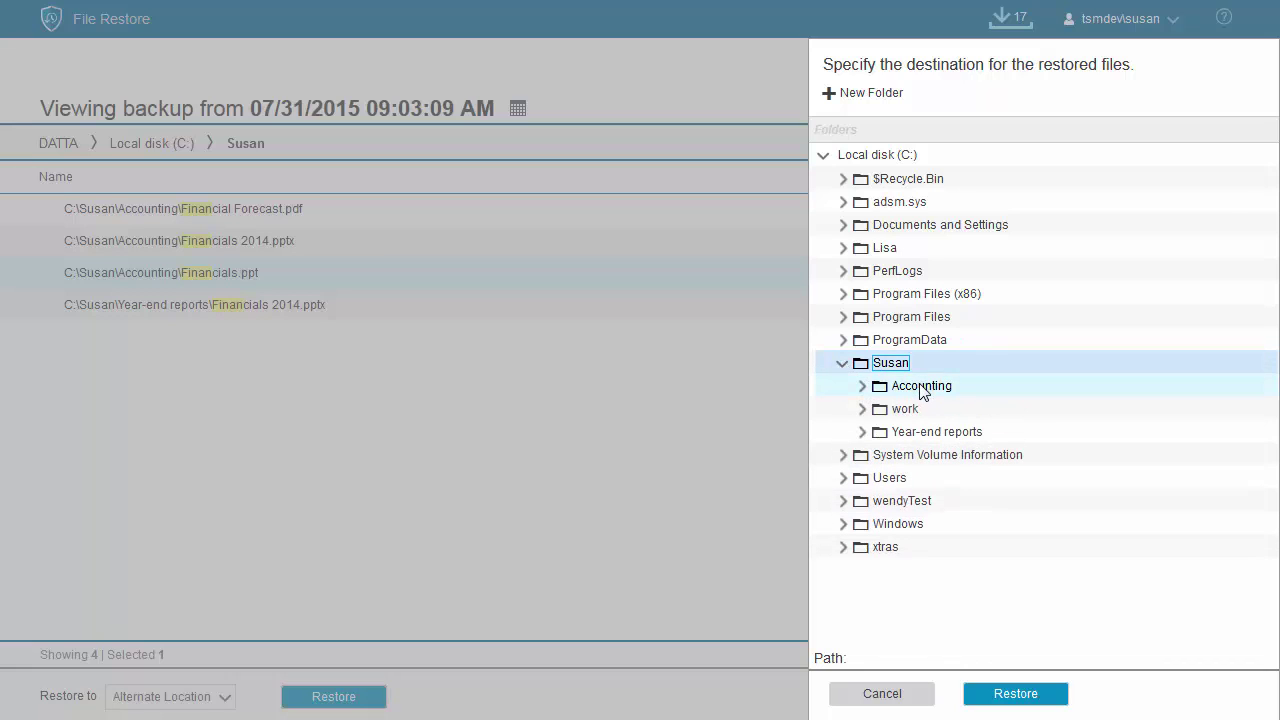
left_click(921, 387)
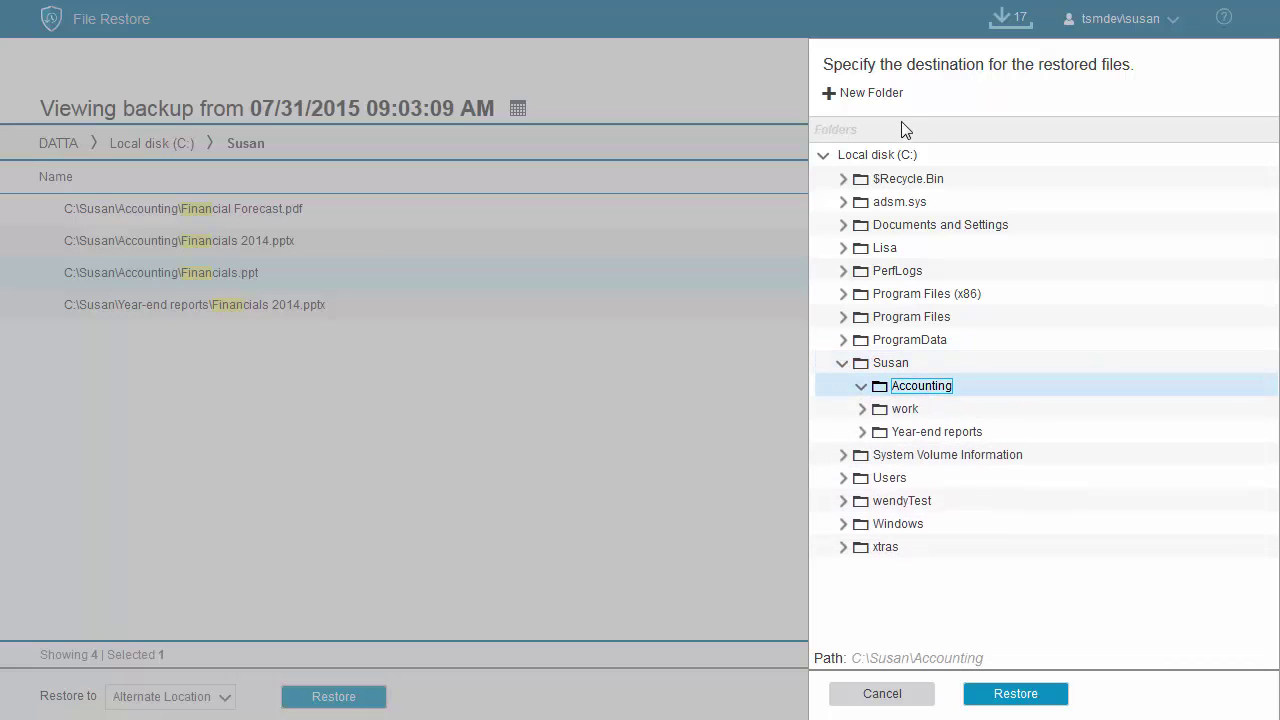
left_click(889, 94)
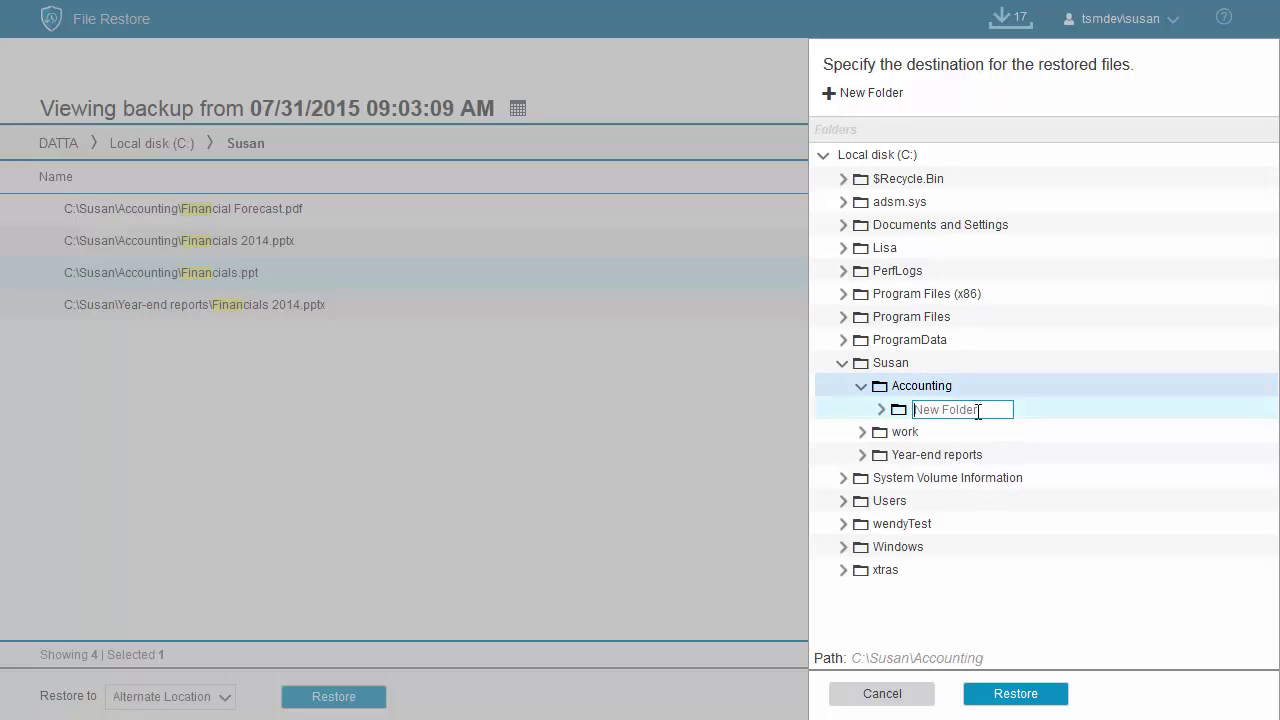
type("Yesterday")
key("Return")
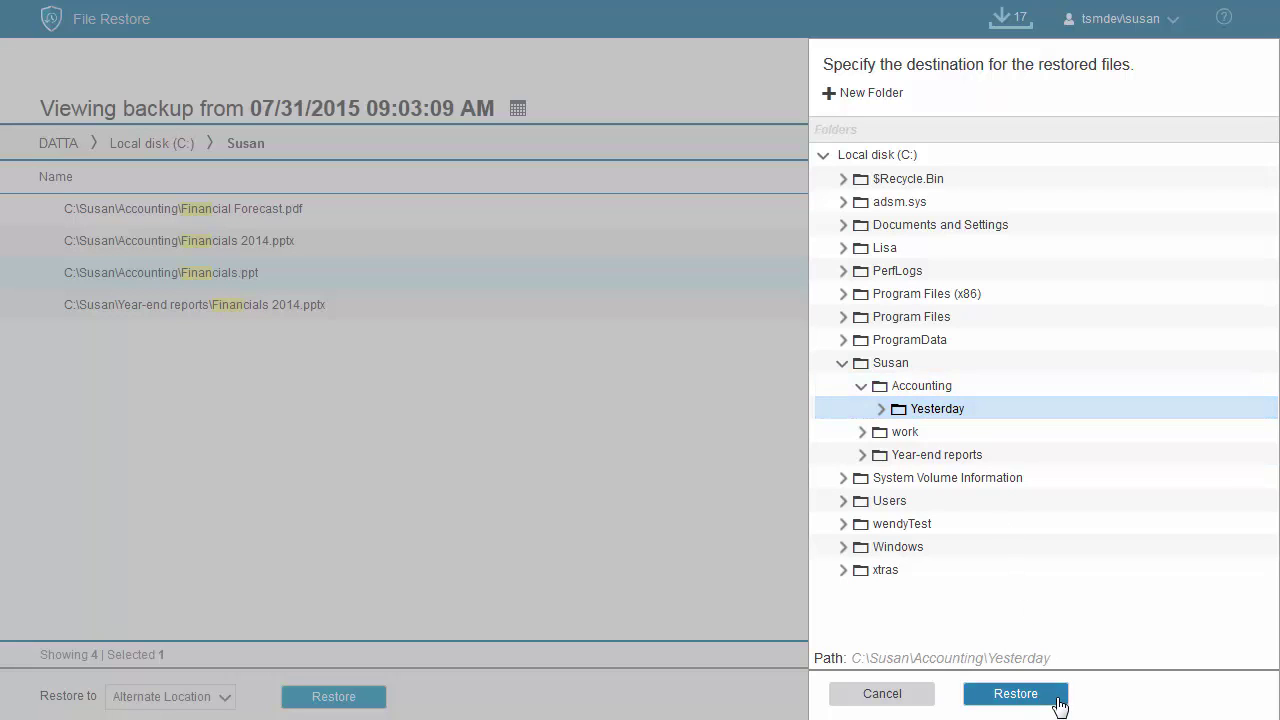
Restore Financials.ppt into the Yesterday folder.
left_click(1015, 694)
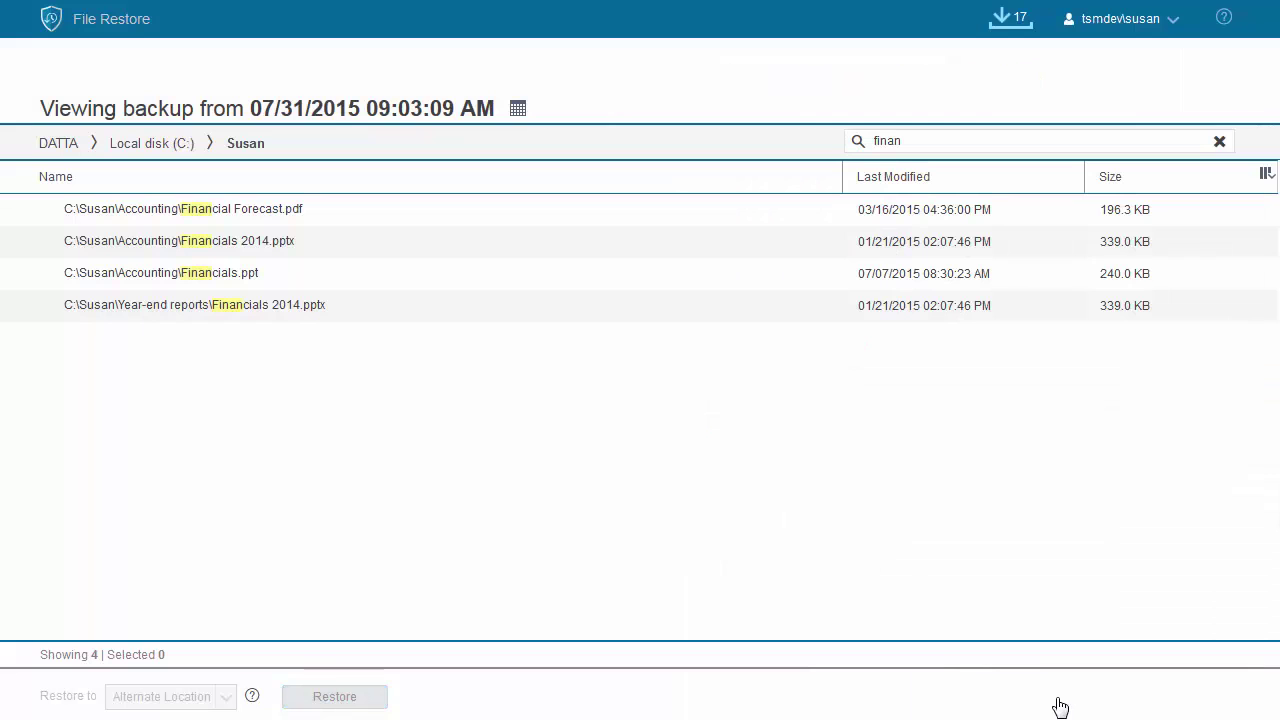